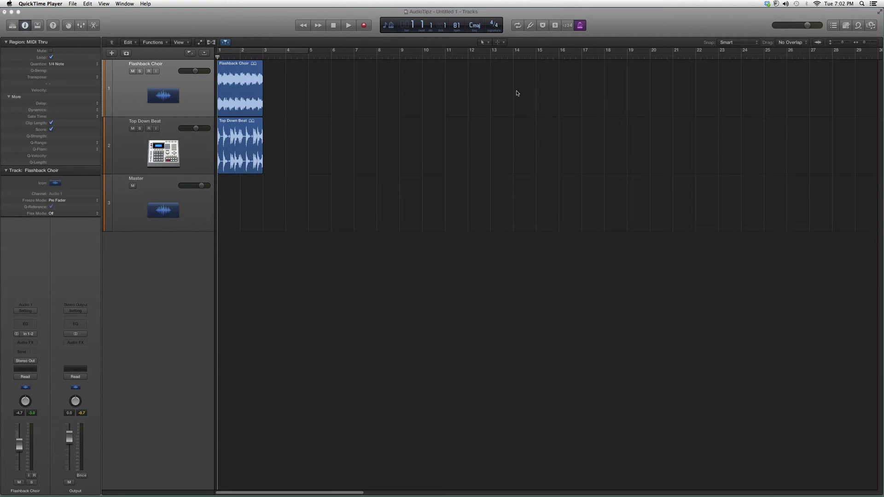
- Insert the Waves L3 UltraMaximizer (Stereo) in an Audio FX slot on the Flashback Choir strip
{"action": "left_click", "coordinate": [491, 84]}
{"action": "left_click", "coordinate": [34, 343]}
{"action": "mouse_move", "coordinate": [40, 430]}
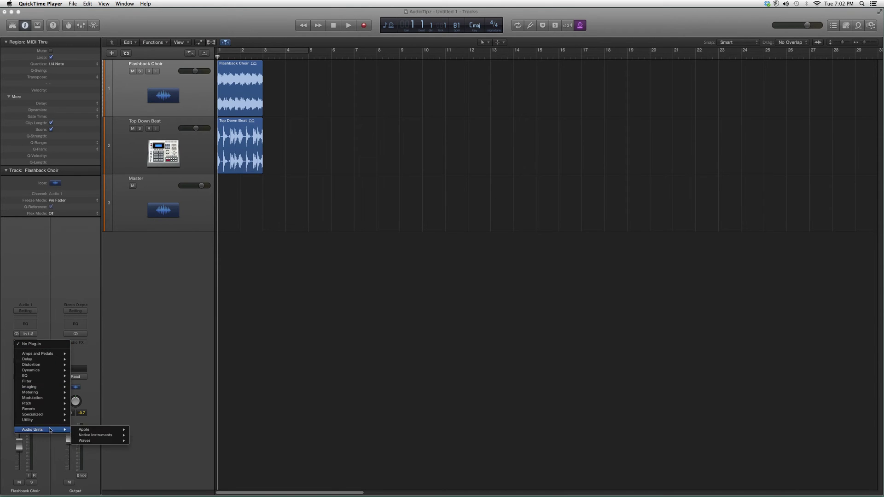
{"action": "mouse_move", "coordinate": [86, 441]}
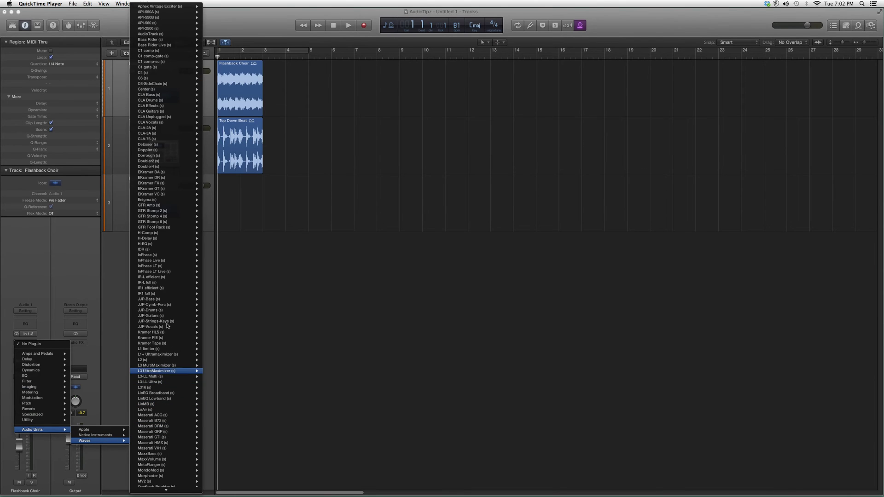
{"action": "mouse_move", "coordinate": [157, 371]}
{"action": "left_click", "coordinate": [217, 372]}
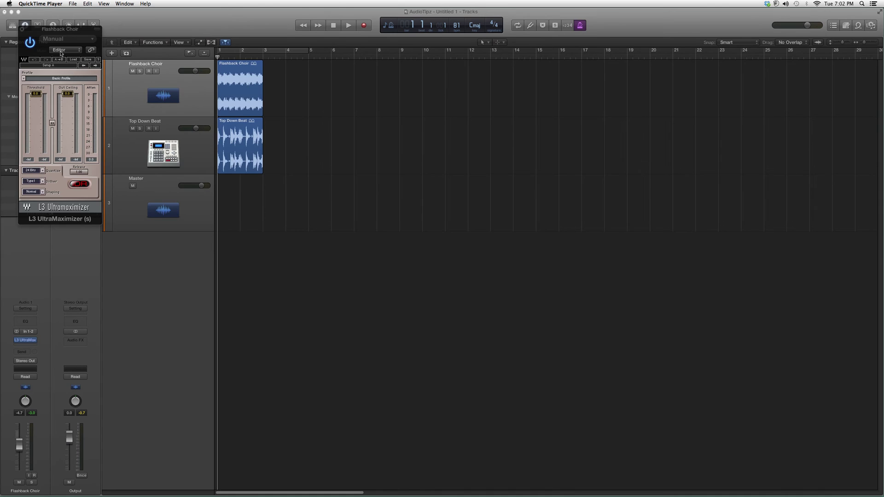
- Center the L3 window, step the Profile to Loud and Proud, and adjust dither
{"action": "left_click_drag", "start_coordinate": [67, 36], "coordinate": [517, 171]}
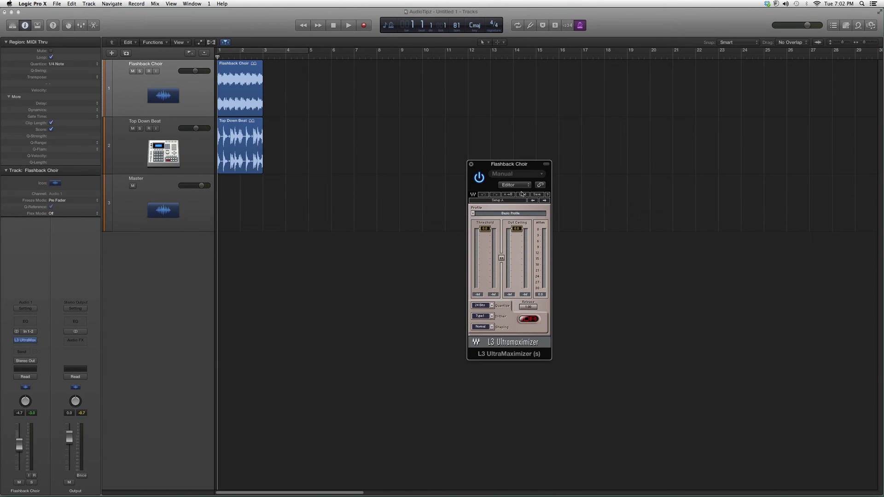
{"action": "left_click", "coordinate": [513, 217]}
{"action": "left_click", "coordinate": [505, 216]}
{"action": "left_click", "coordinate": [504, 217]}
{"action": "left_click", "coordinate": [526, 301]}
- Lower Out Ceiling to -0.2, nudge the window left, and dismiss the preset list unchanged
{"action": "left_click", "coordinate": [492, 238]}
{"action": "left_click_drag", "start_coordinate": [516, 235], "coordinate": [521, 242]}
{"action": "left_click_drag", "start_coordinate": [517, 173], "coordinate": [475, 168]}
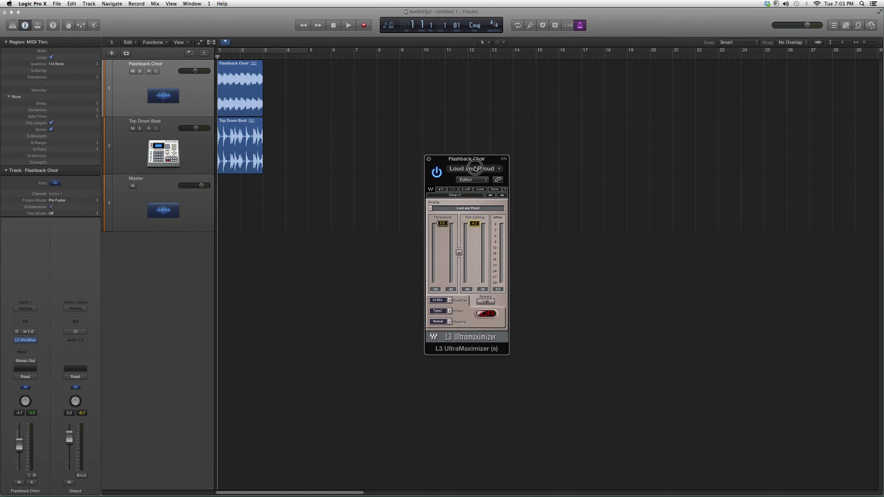
{"action": "left_click", "coordinate": [476, 168]}
{"action": "left_click", "coordinate": [582, 175]}
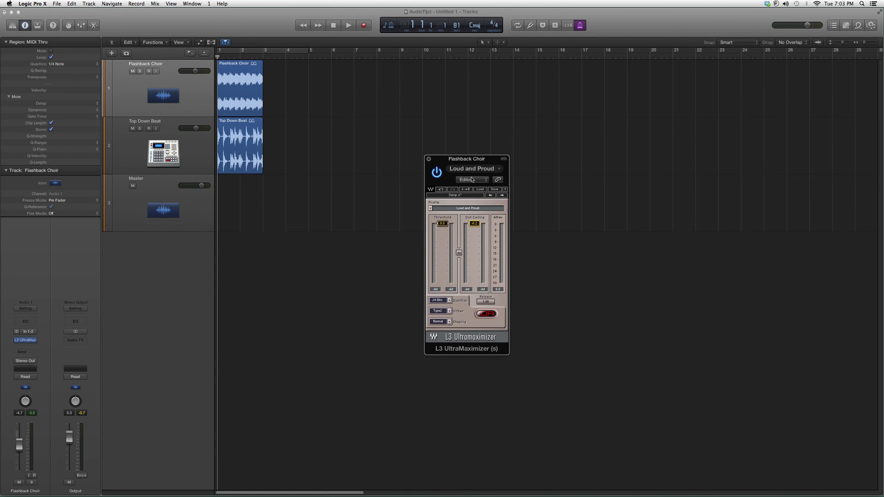